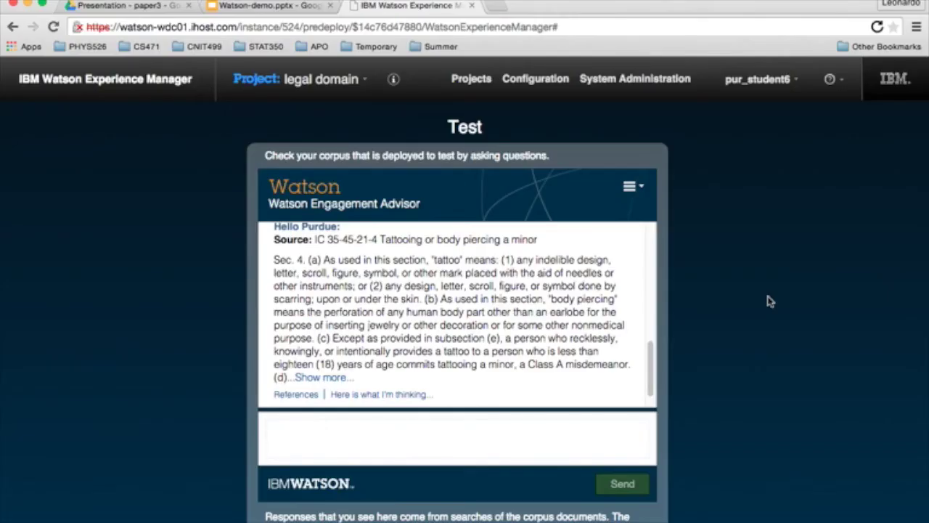
Ask Watson 'What is a booby trap?'
type("WH")
key("BackSpace")
type("hat is ")
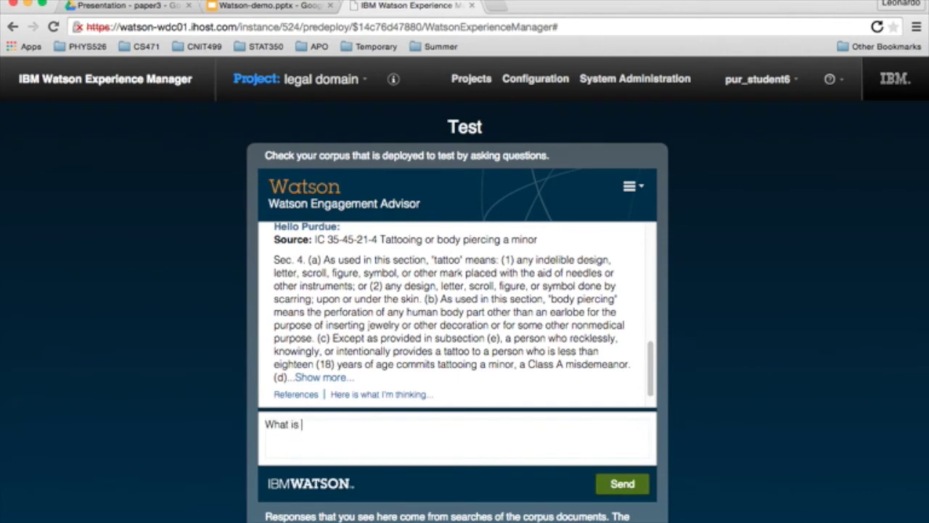
type("a booby trap?")
key("Return")
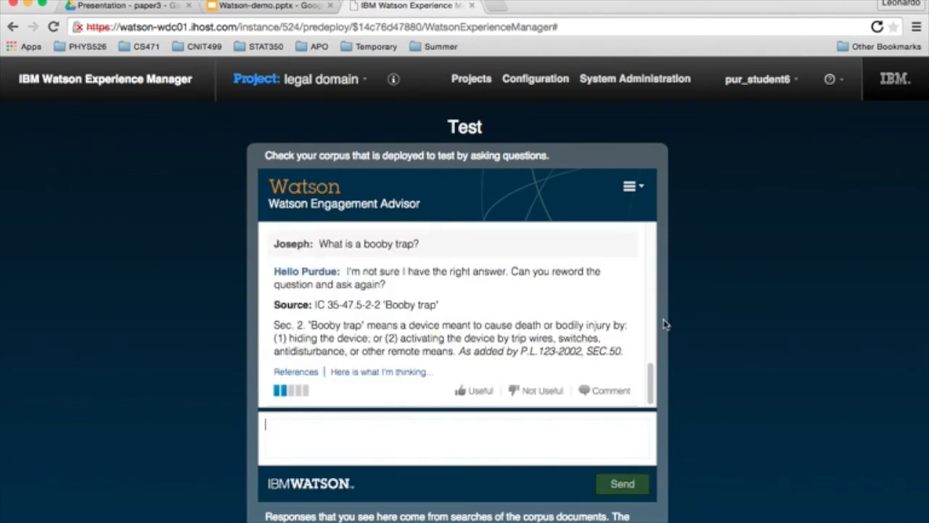
Ask Watson 'Do I have to pay my wife's Comcast bill?'
left_click(651, 396)
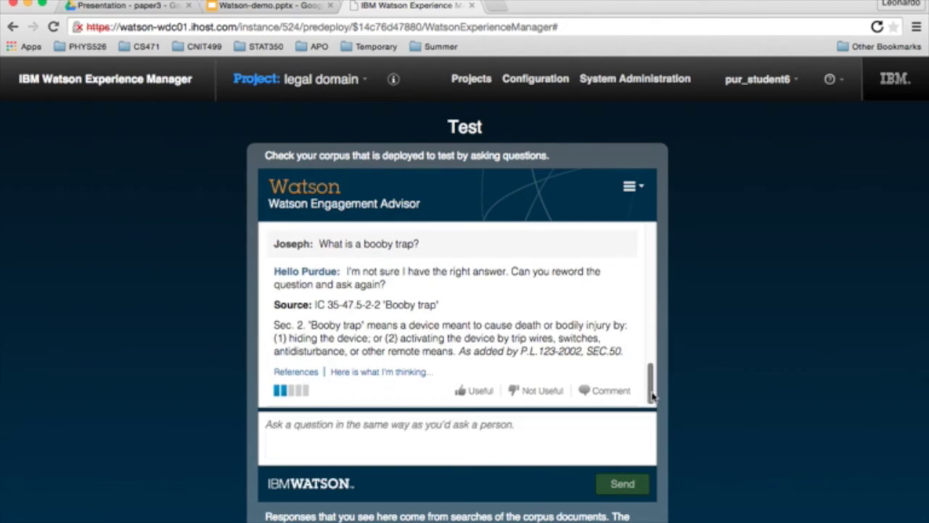
left_click(557, 444)
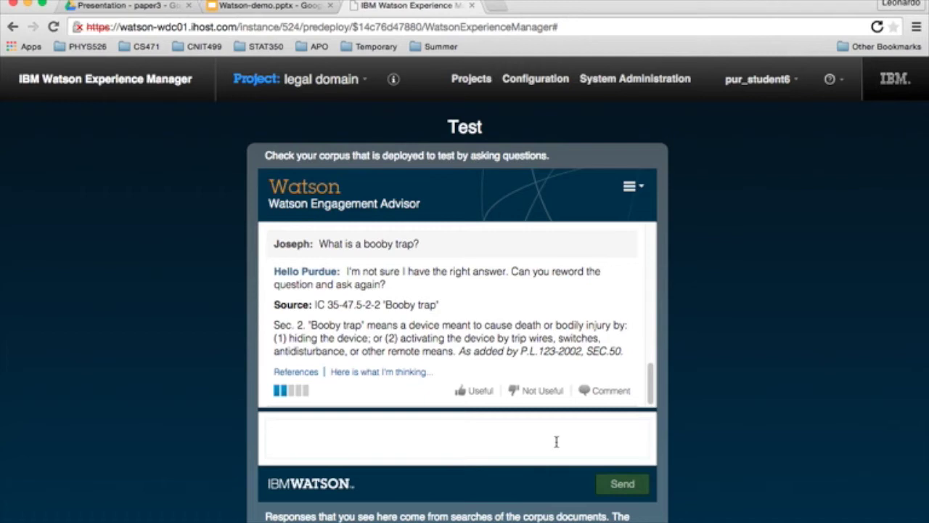
left_click(556, 441)
type("Do I")
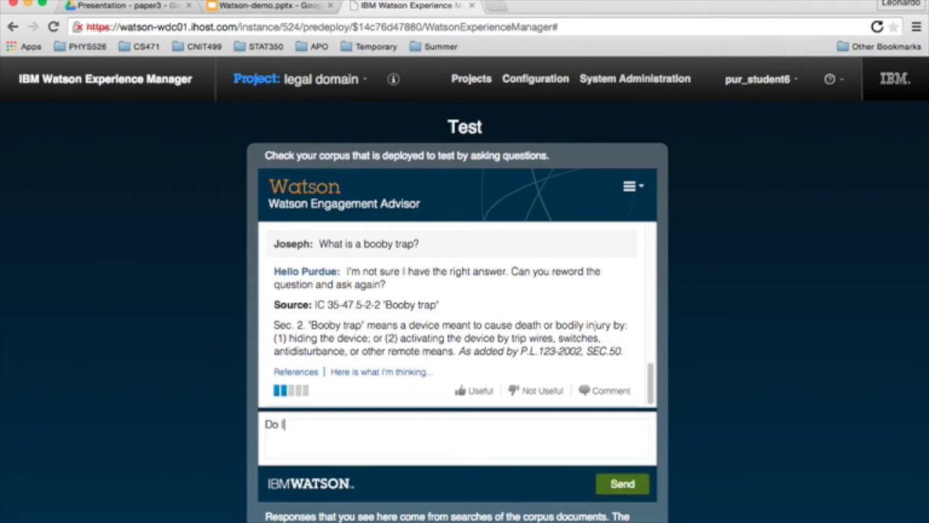
type(" have to pay")
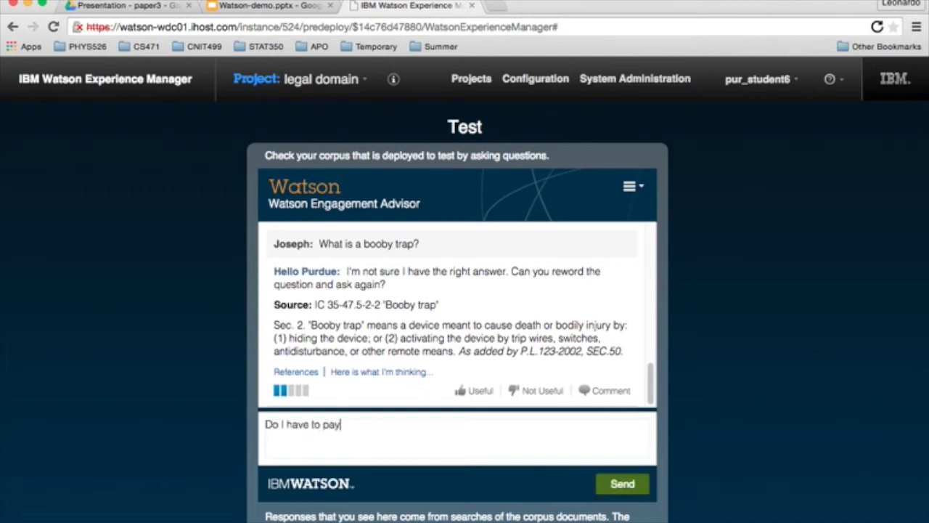
type(" my wife's Co")
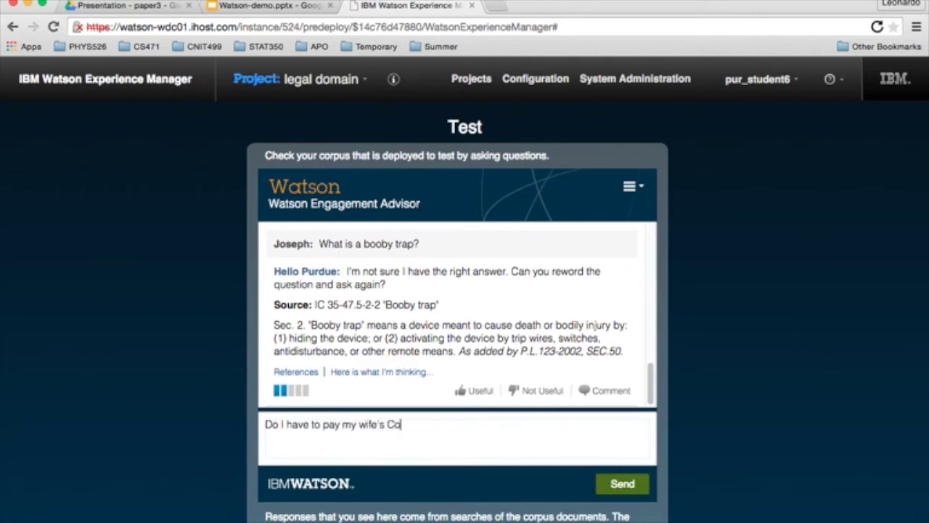
type("mcast bill?")
key("Return")
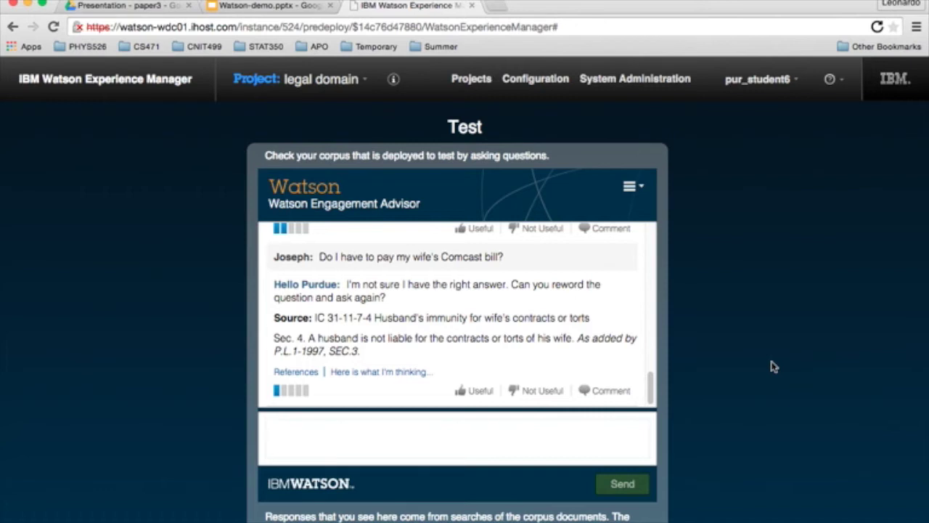
Ask 'I'm a woman, can I marry a woman?' and 'I'm 16, can I get married?', then draft the Sunday beer question
type("I'm a ")
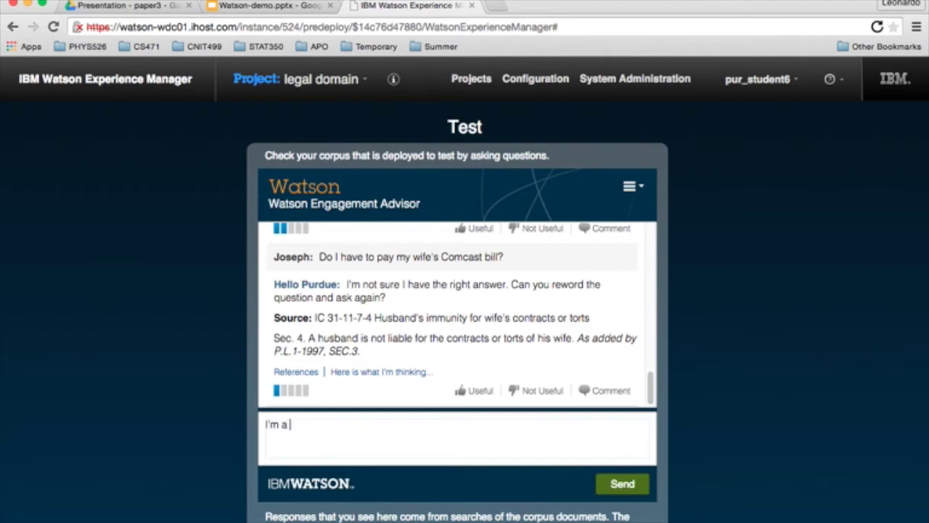
type("woman, can I marry a")
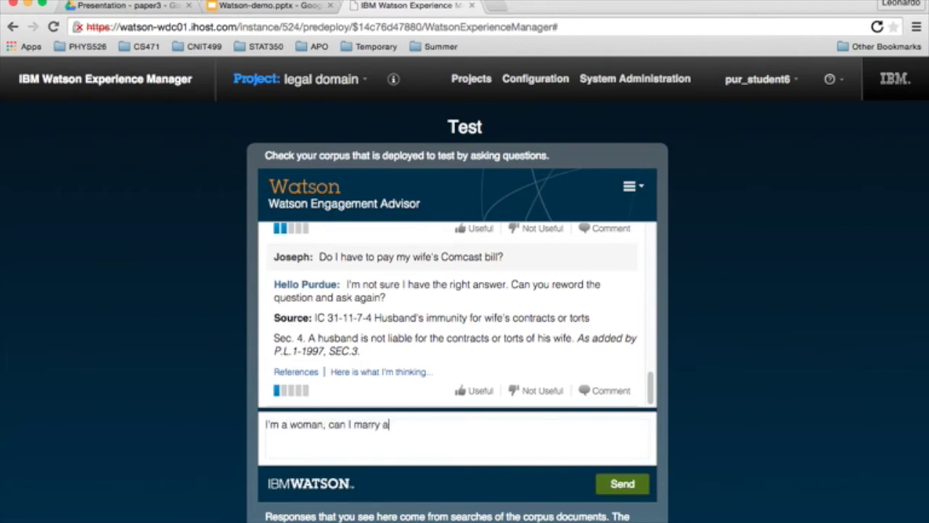
type(" woman?")
key("Return")
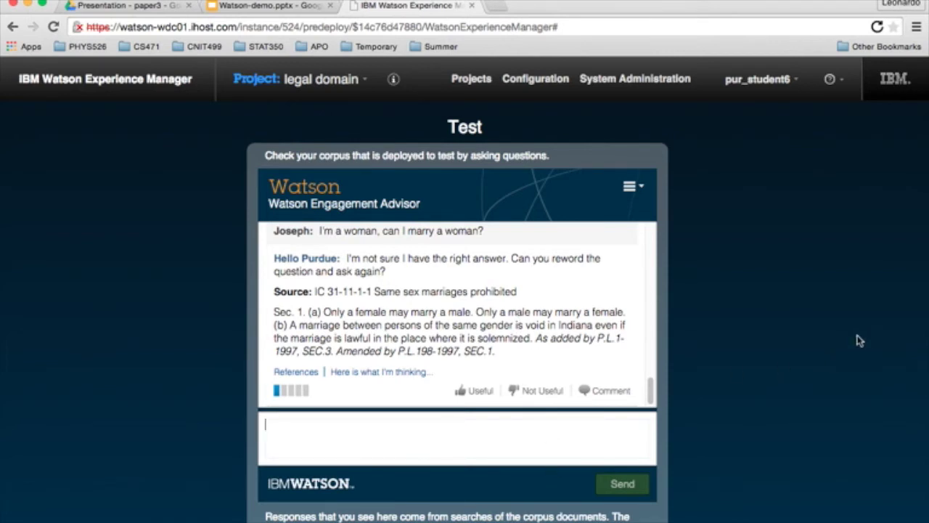
type("I'm 1")
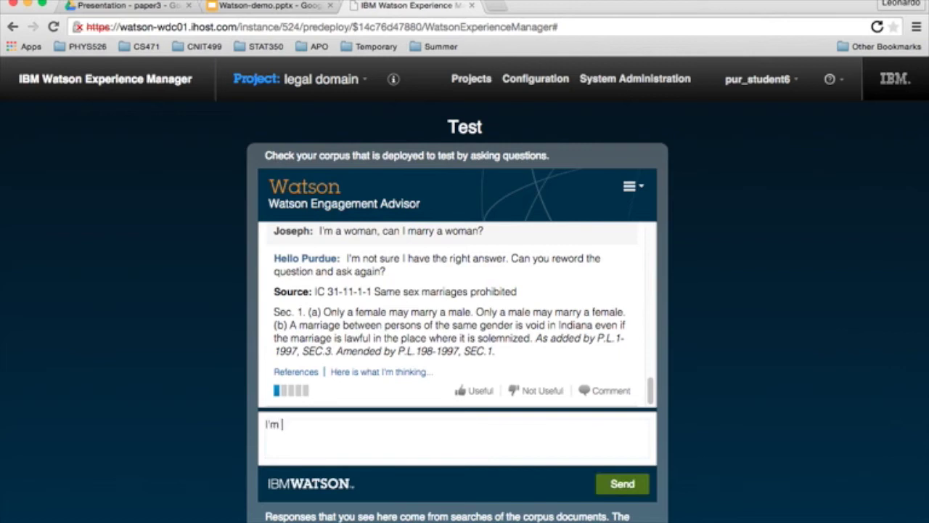
type("6, can I get ma")
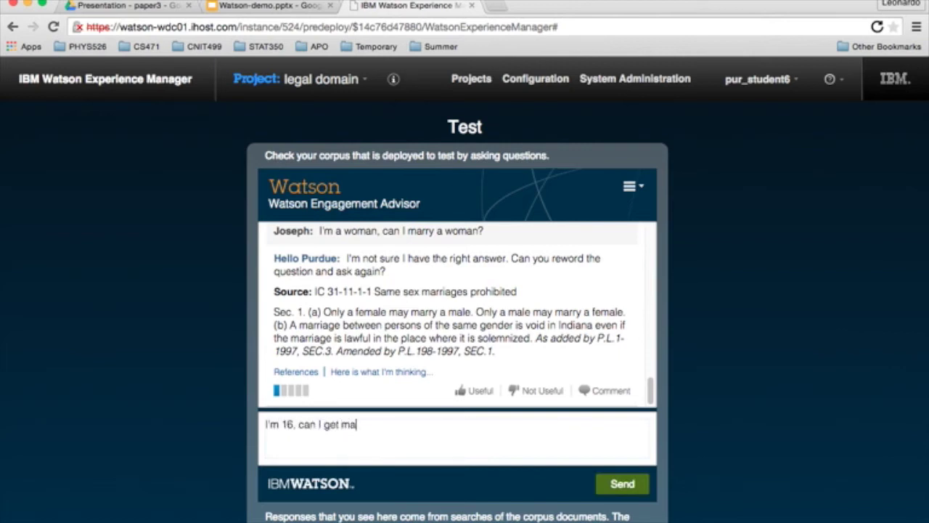
type("rried?")
key("Return")
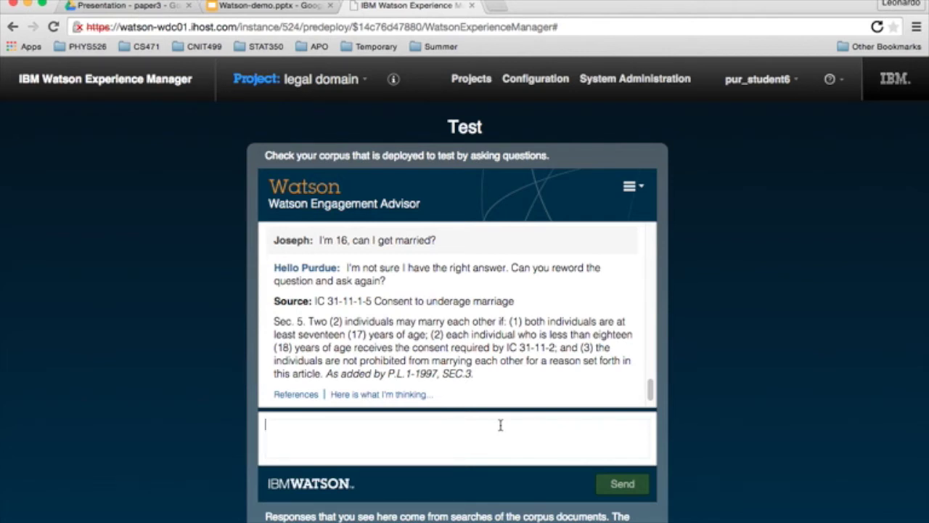
type("It's ")
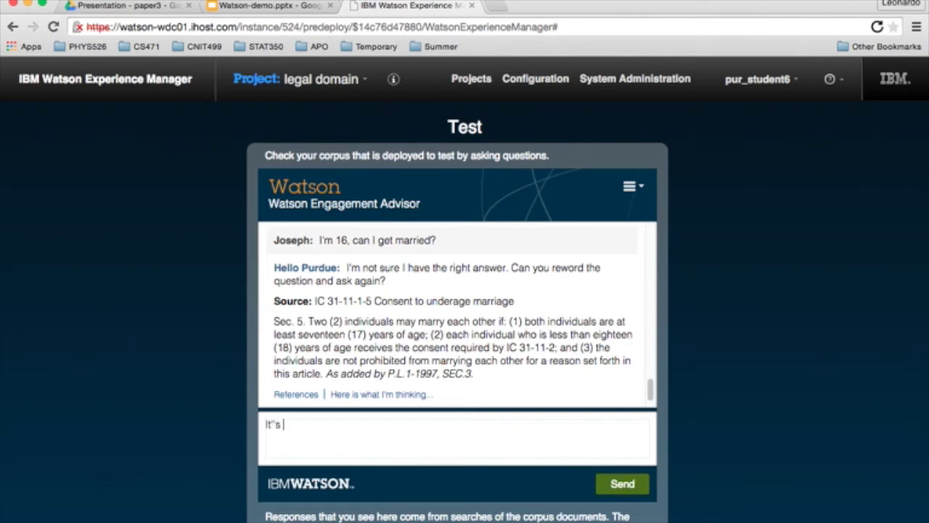
type("Sunday, can I buy myse")
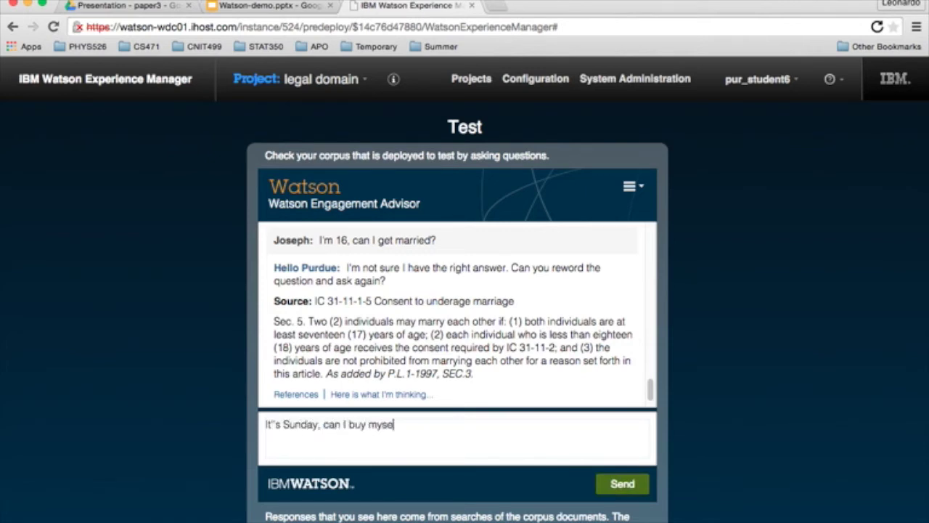
type("lf a beer at the local ")
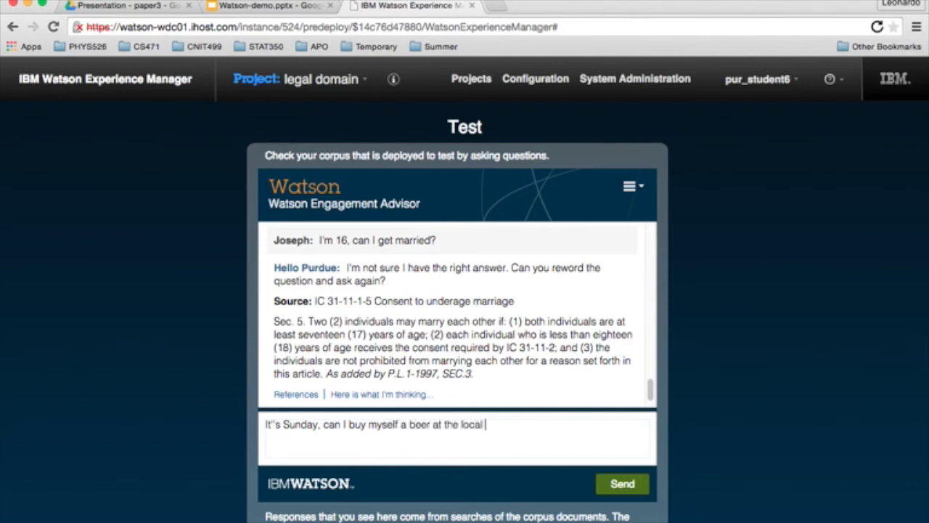
type("liquor store.")
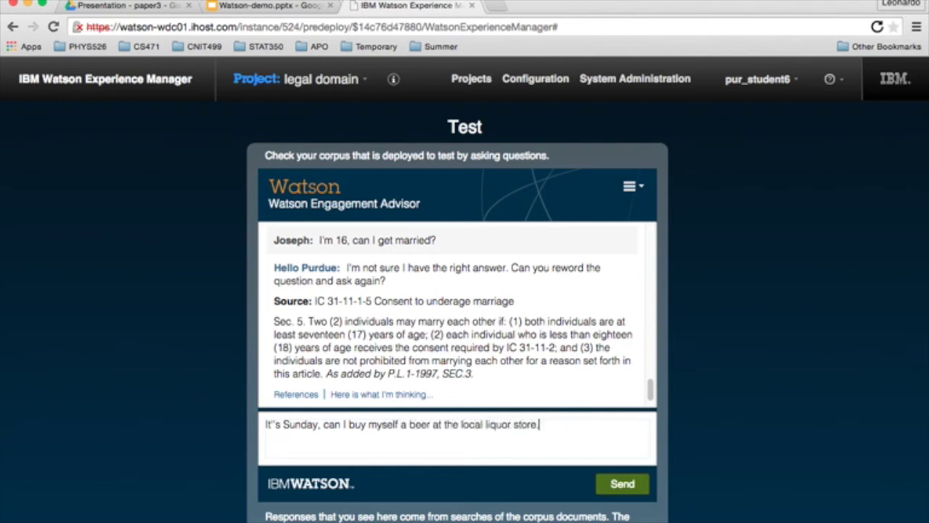
type("?")
Send the Sunday beer question, then ask 'Can I sell my extra pack of cigarettes?'
key("Return")
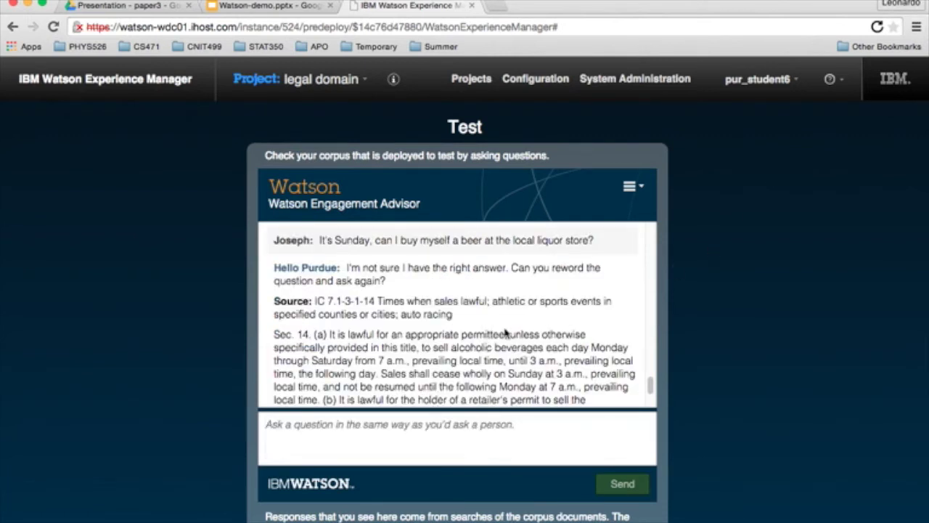
left_click_drag(651, 385, 648, 393)
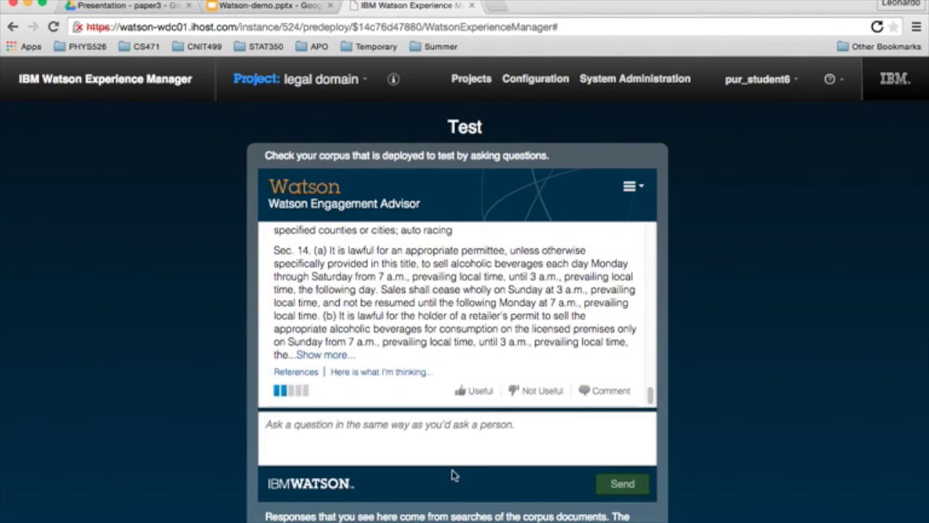
left_click(463, 430)
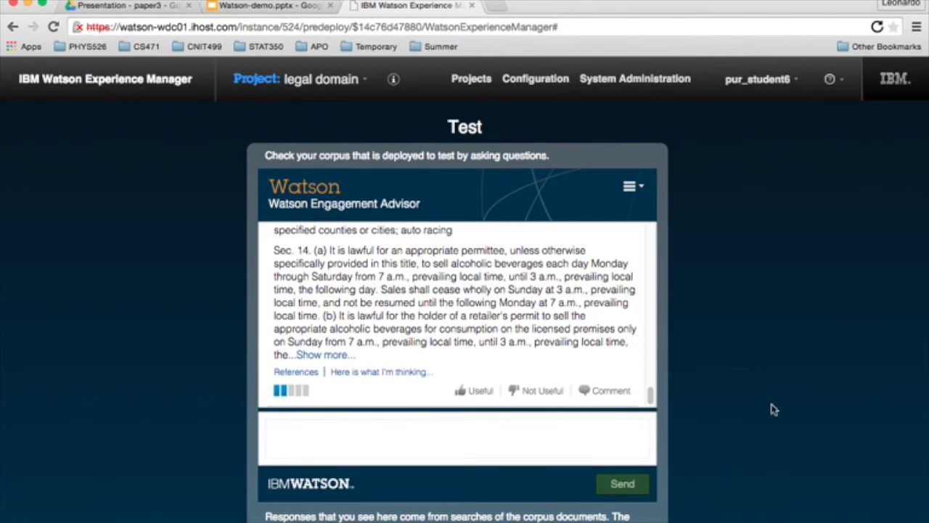
type("Can I ")
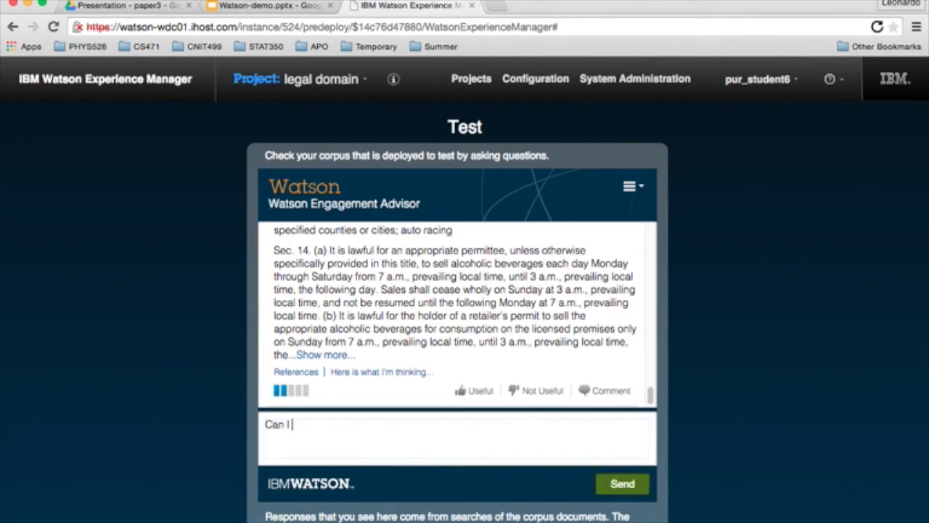
type("soll my extra pac")
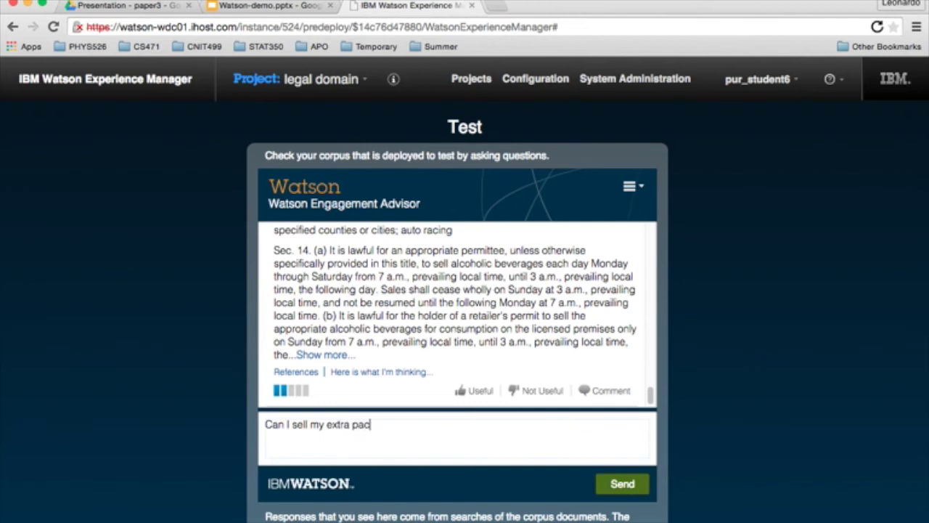
type("k of cigarettes?")
key("Return")
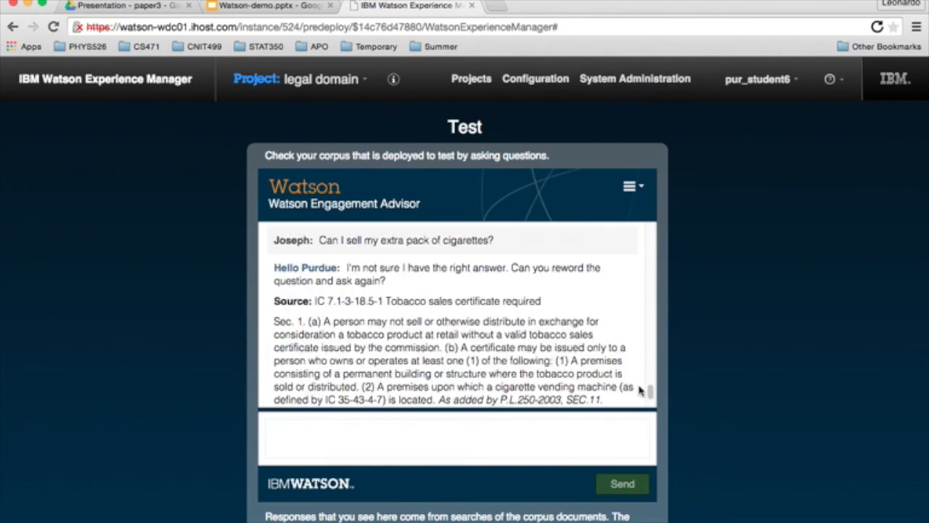
left_click(517, 430)
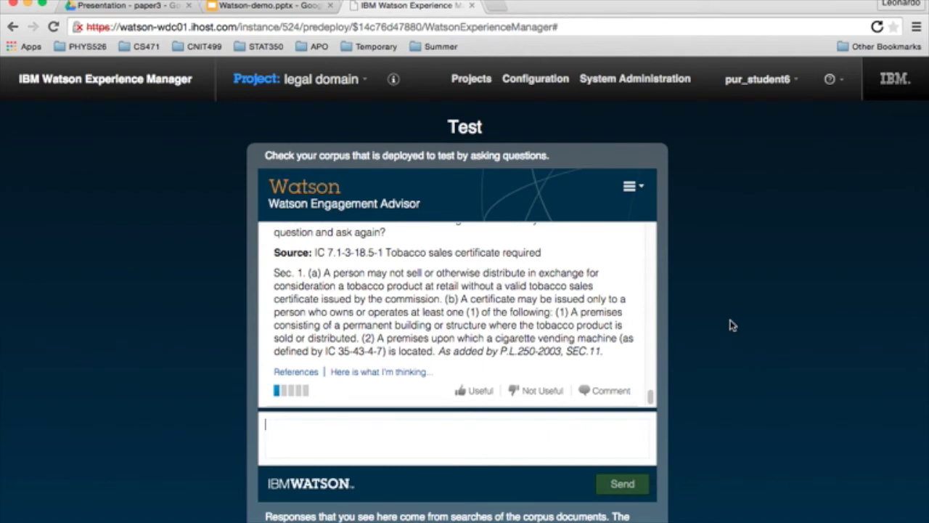
Ask Watson 'Can I scratch off my VIN?'
type("Can I ")
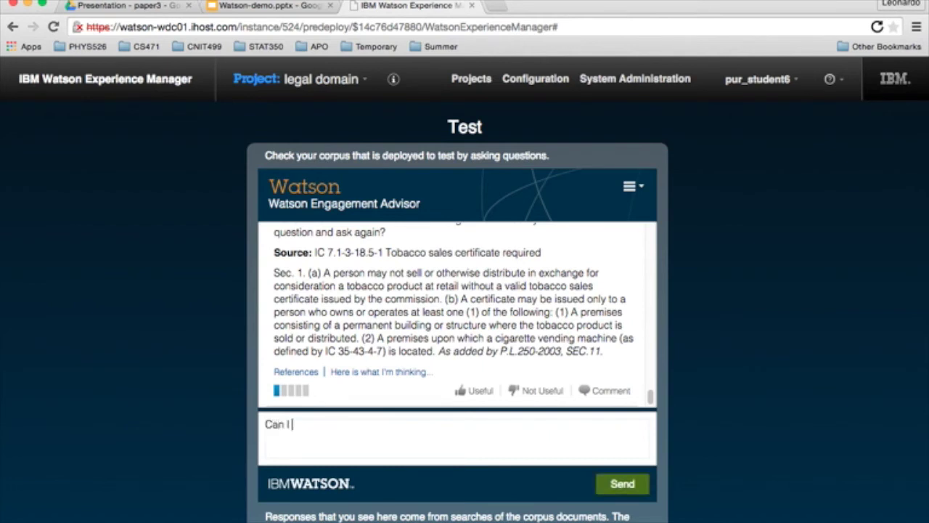
type("scratch off my VIN?")
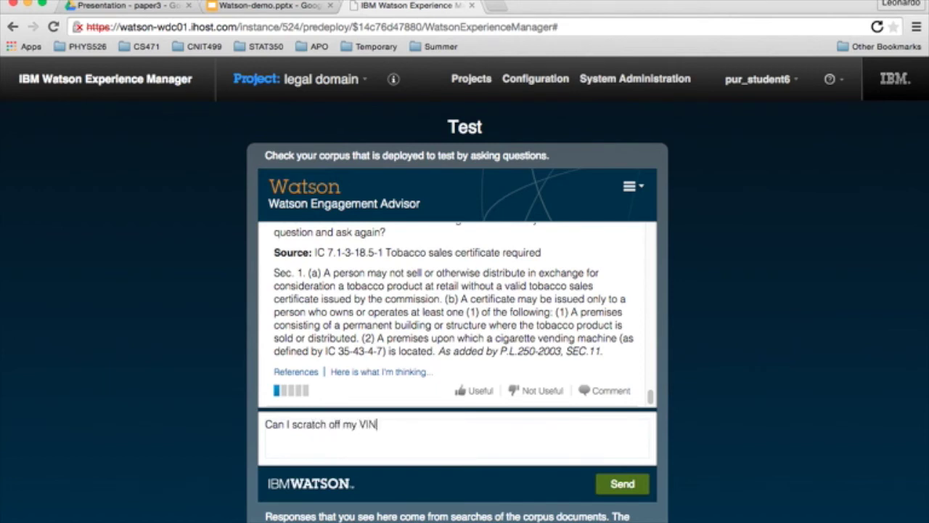
key("Return")
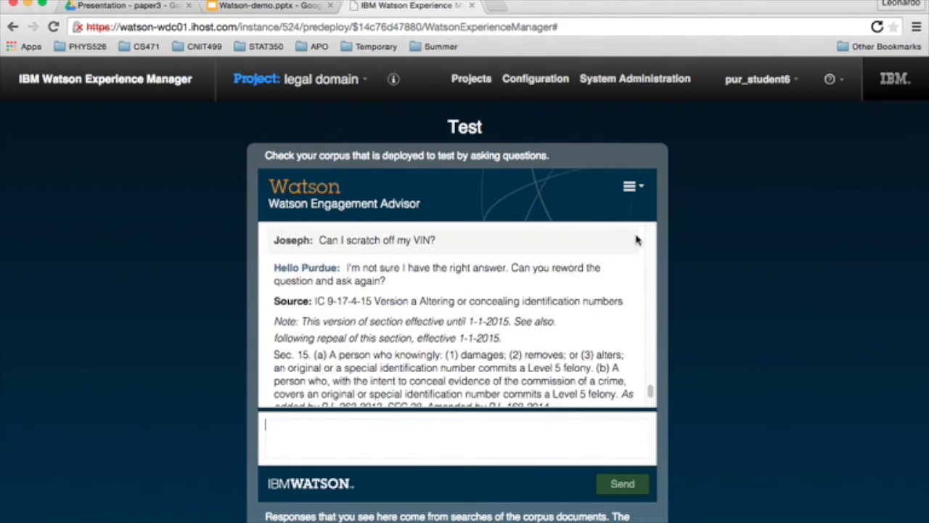
left_click(652, 392)
left_click_drag(651, 392, 650, 400)
Ask Watson 'Can I leave my broken car on the highway?'
left_click(564, 430)
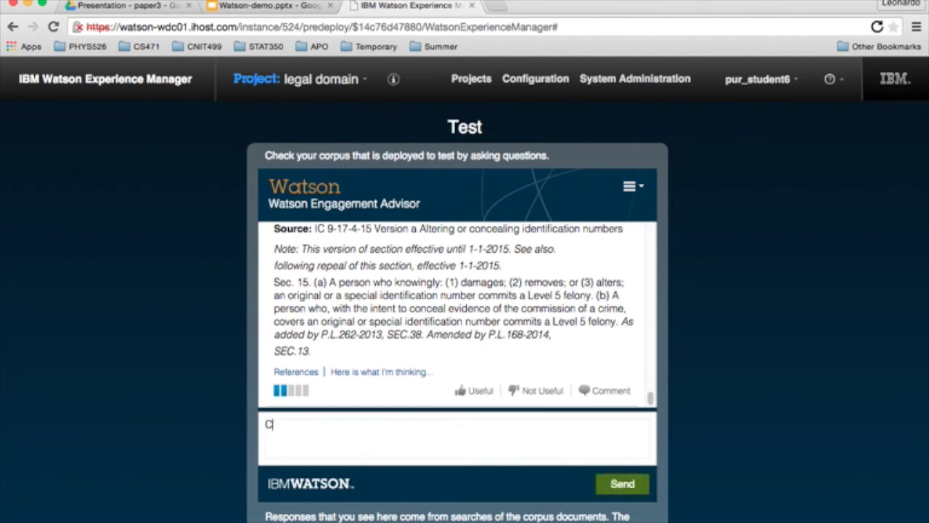
type("an I leave my broke")
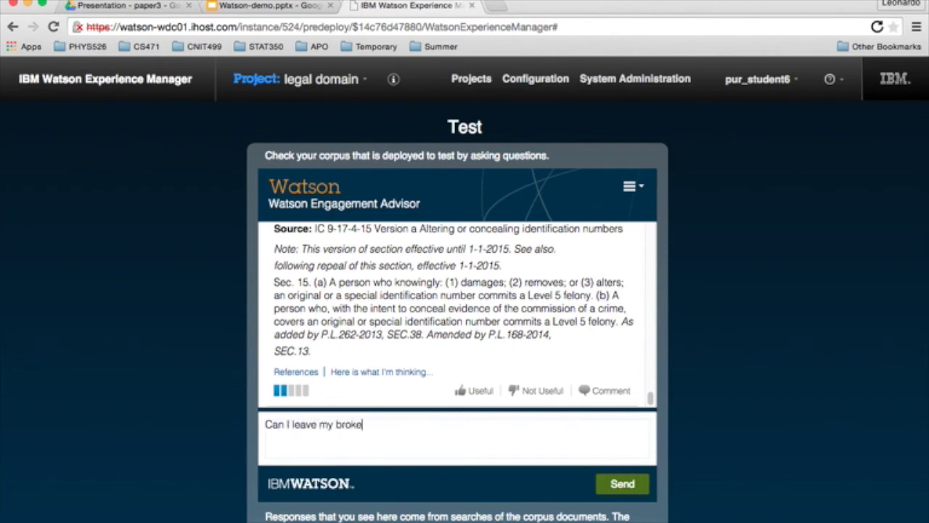
type("n car on the highway?")
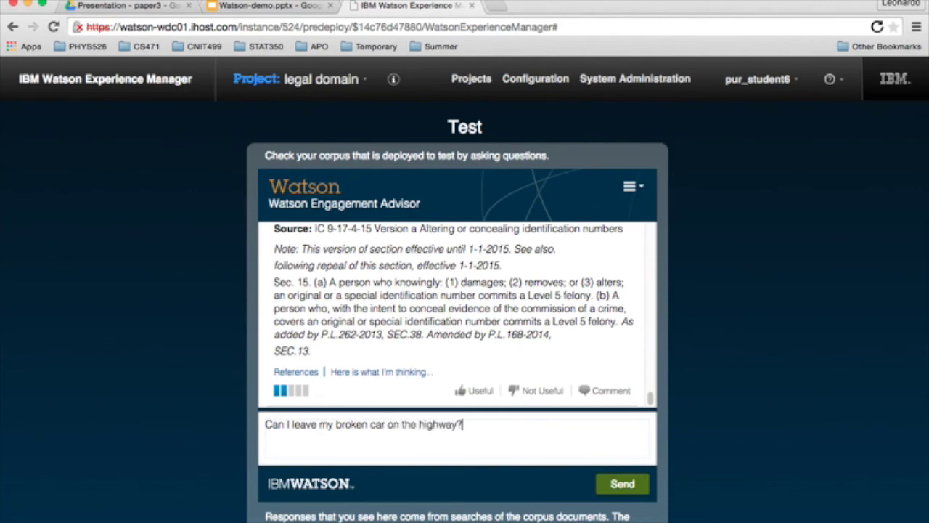
key("Return")
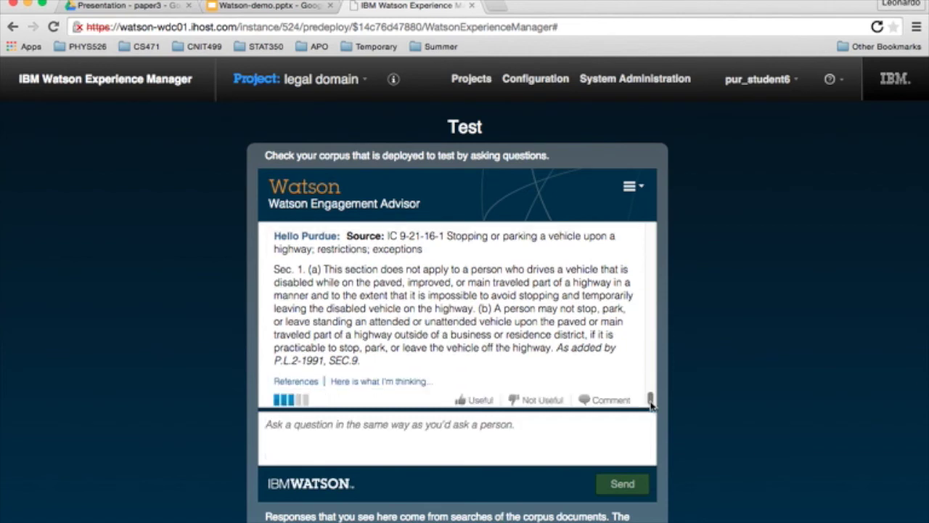
left_click(523, 439)
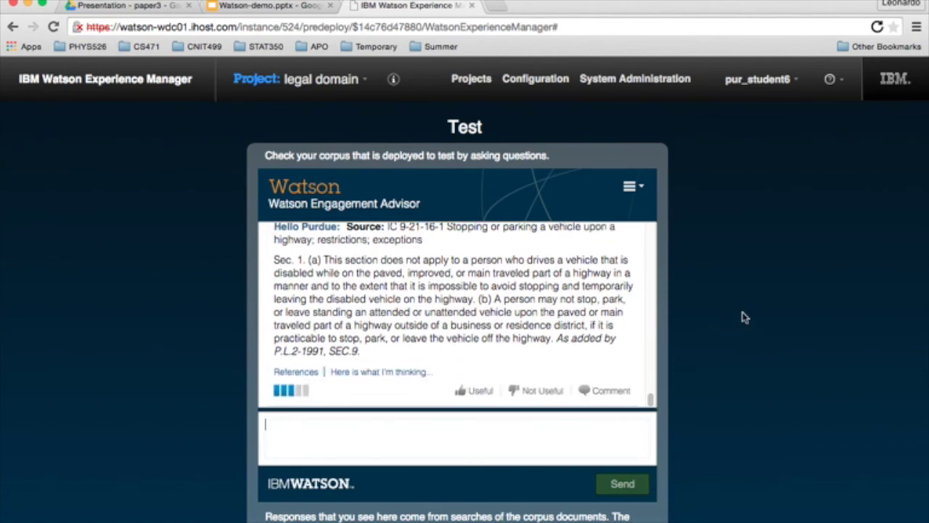
Ask 'What is the penalty for throwing a cigarette out of a car window?'
type("W")
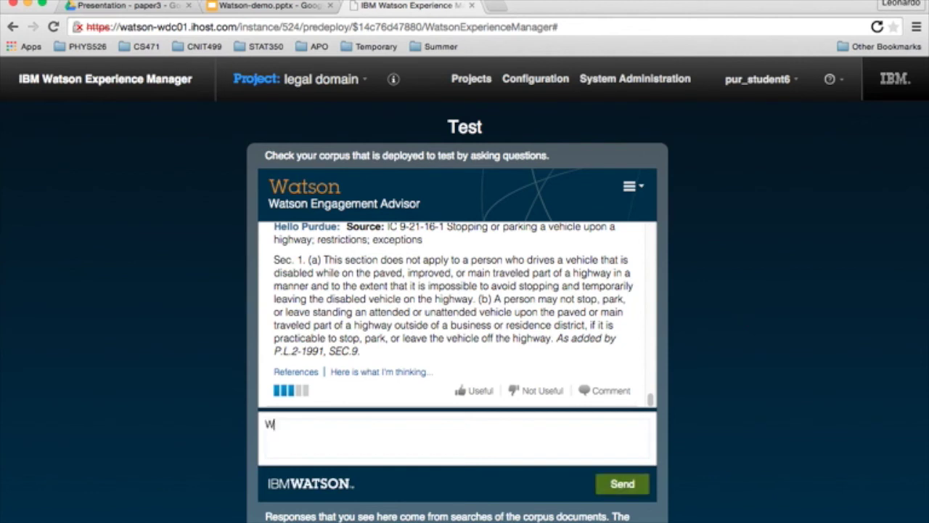
type("hat is the penalty for th")
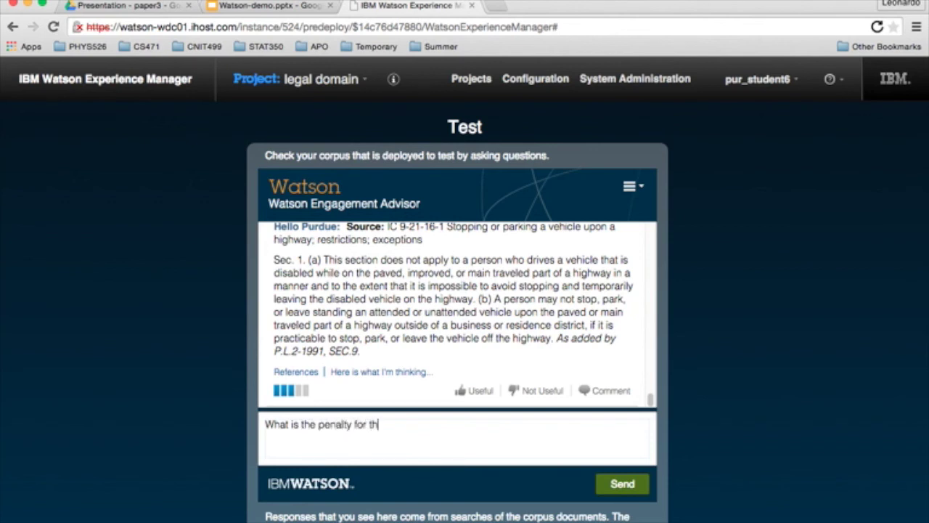
type("rowing a cigarette out")
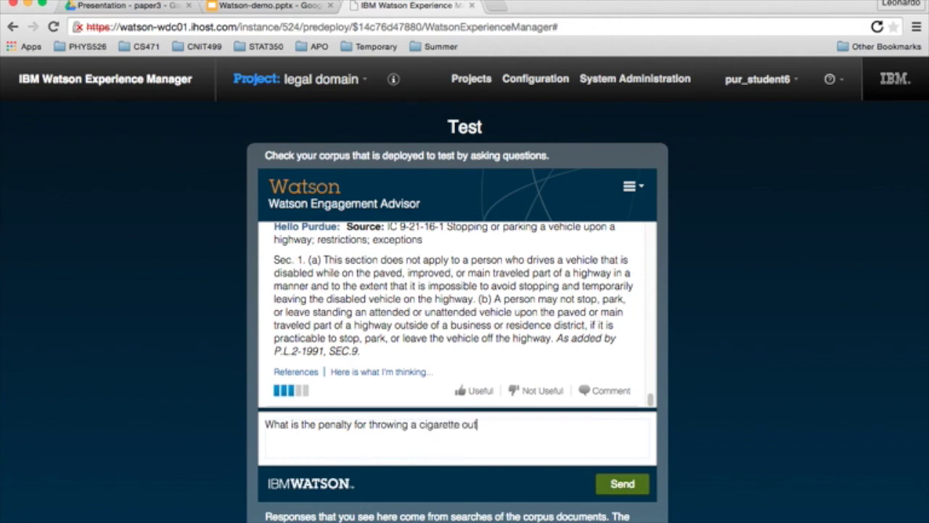
type(" of a car window?")
key("Return")
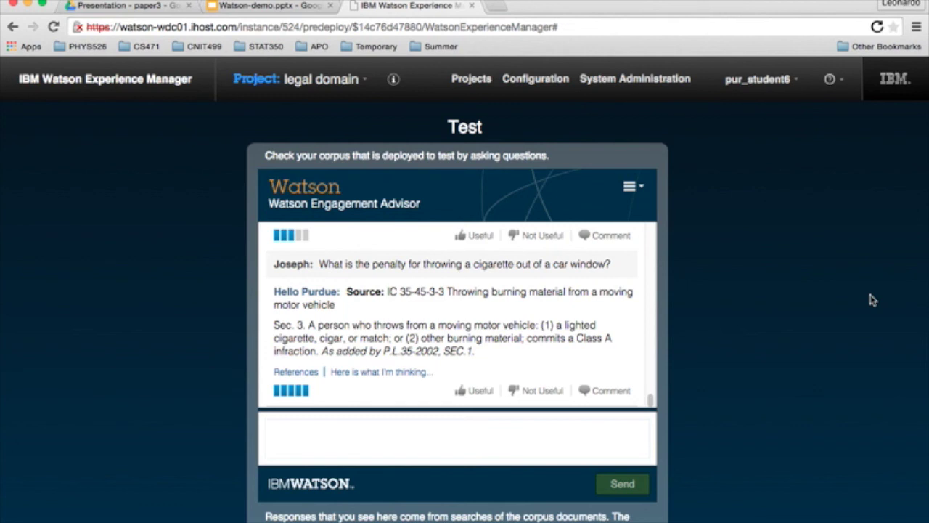
left_click(831, 319)
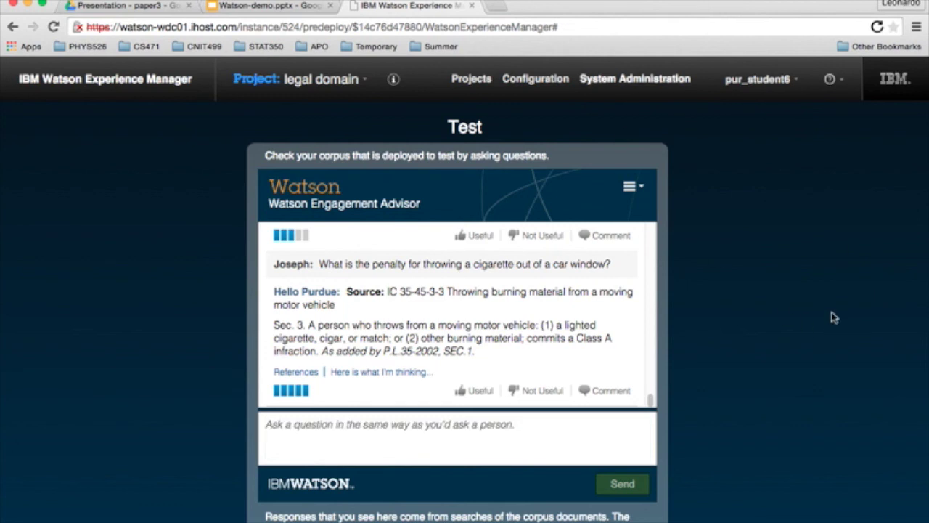